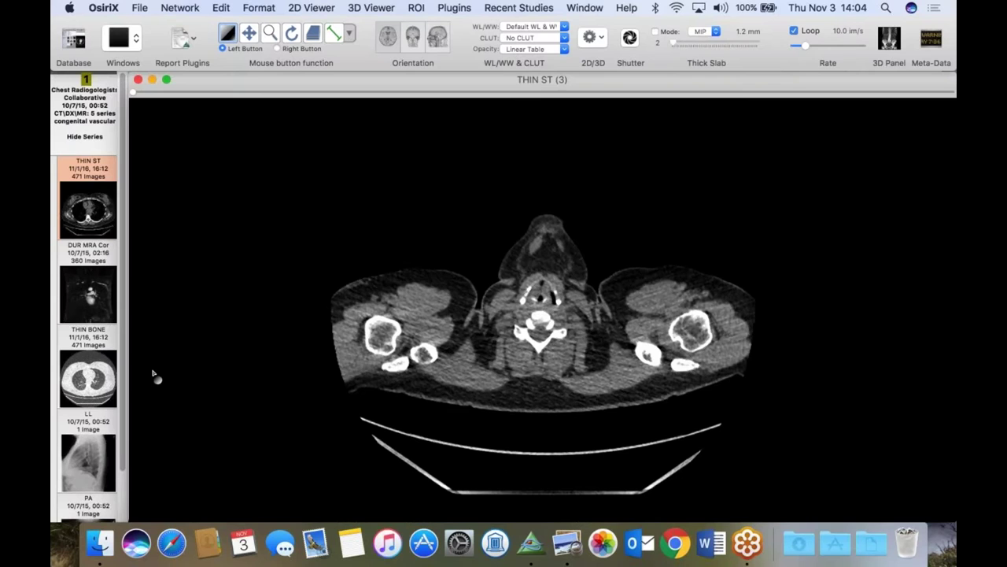
- Display the PA chest radiograph and then the lateral LL radiograph of the study
scroll(125, 251, down, 3)
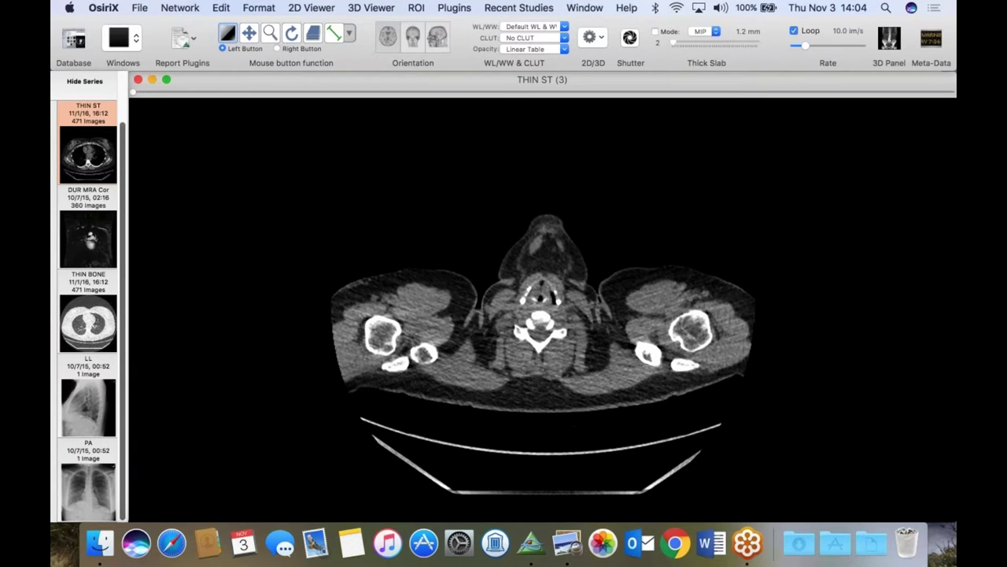
click(88, 489)
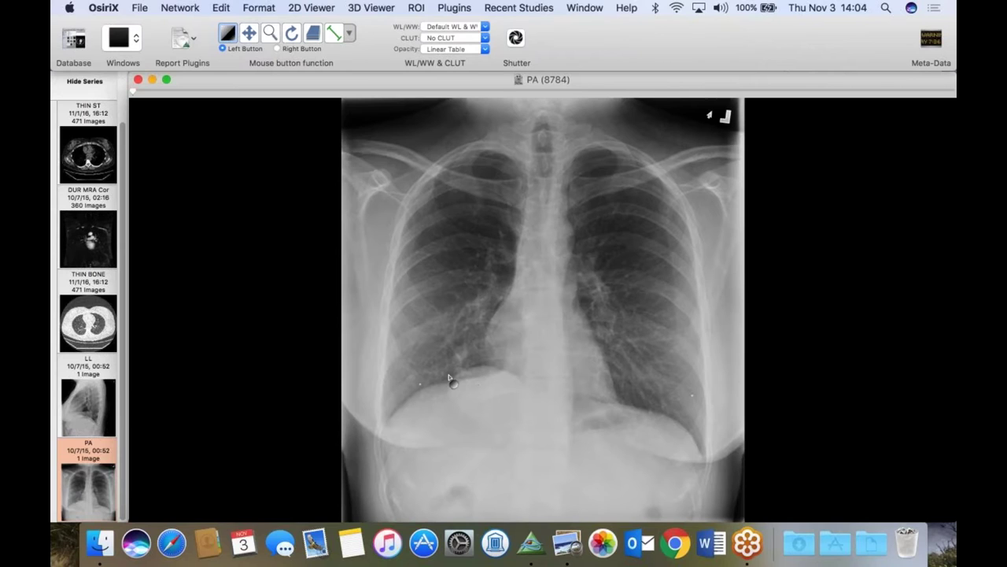
click(88, 401)
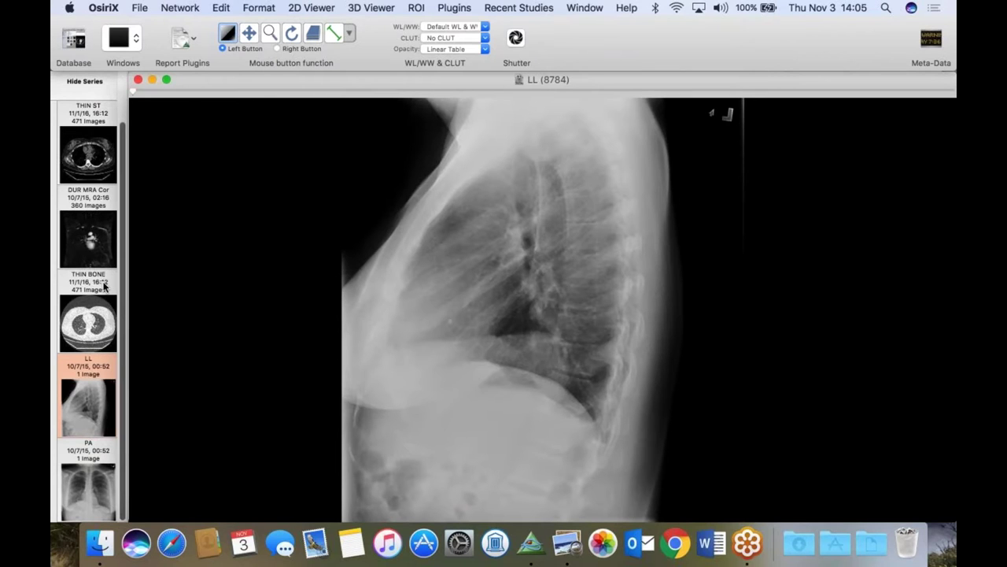
- Open the THIN ST CT series and go through its axial slices down to the dome of the liver
drag(86, 163, 203, 151)
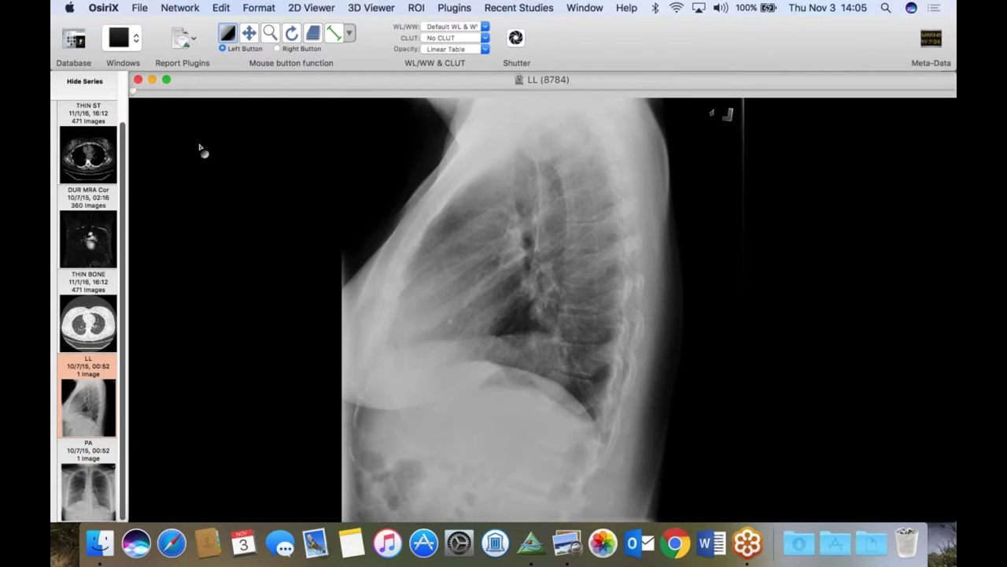
drag(211, 94, 671, 178)
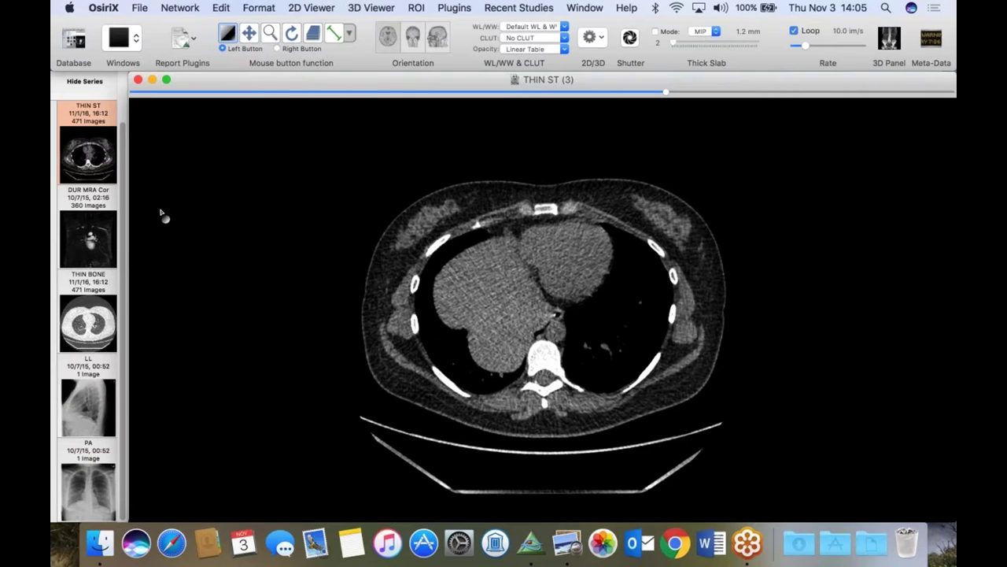
- Open the THIN BONE CT series and review its axial lung slices at the level of the heart
drag(92, 306, 368, 273)
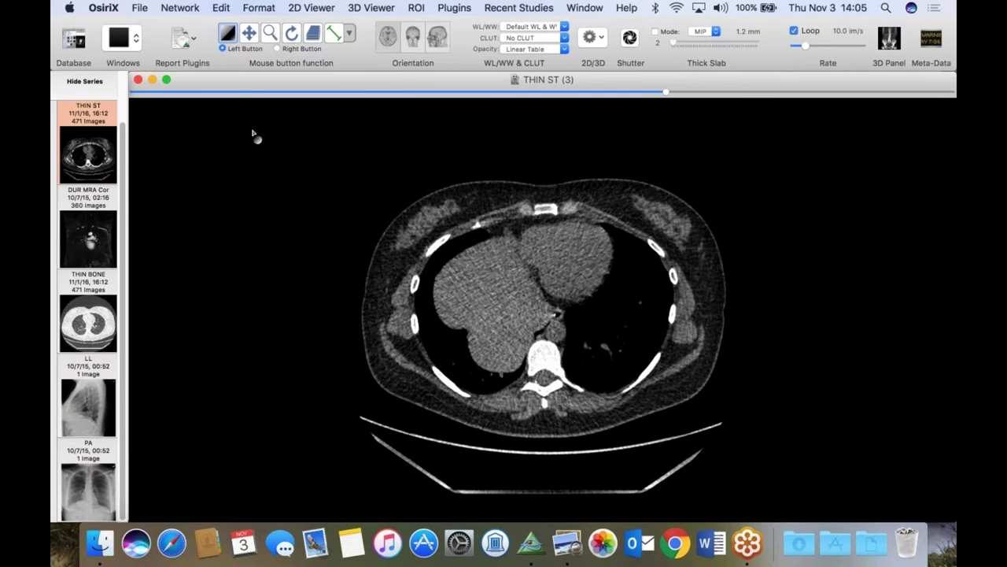
drag(418, 92, 662, 110)
scroll(662, 115, up, 10)
scroll(493, 353, up, 1)
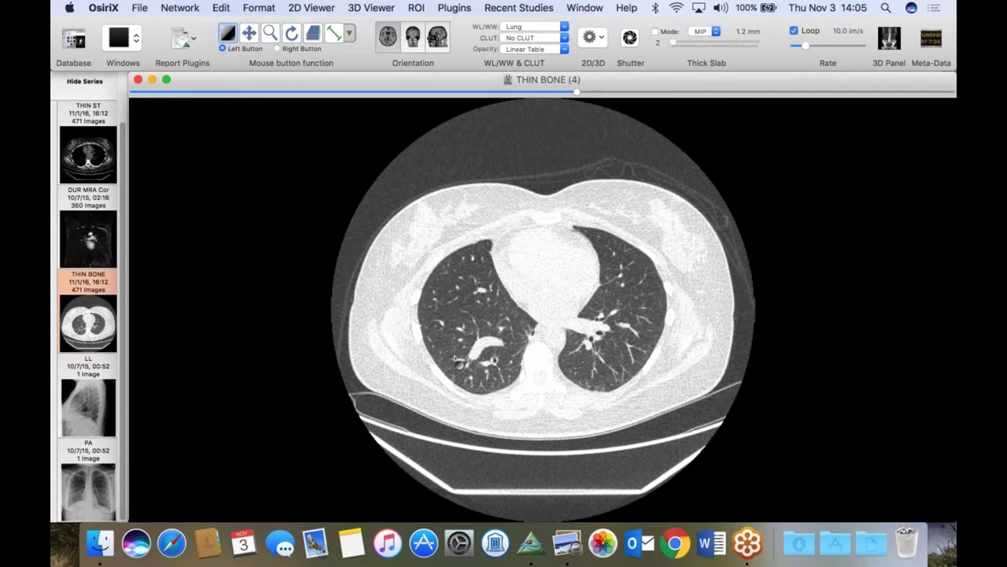
click(615, 94)
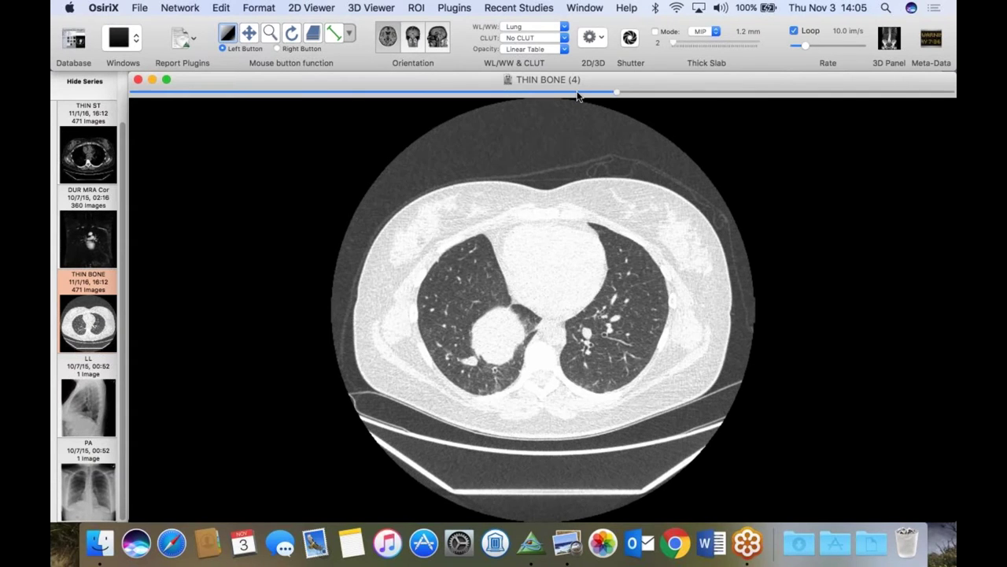
click(577, 92)
click(550, 92)
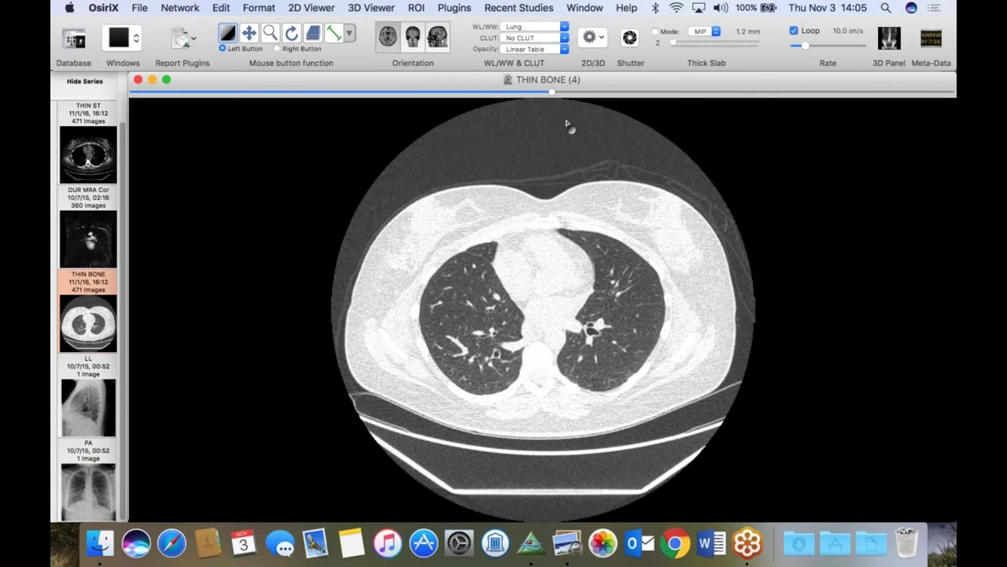
- Go through the THIN BONE slices down to the upper abdomen and back to the curved vessel in the right lower lung
drag(551, 92, 782, 130)
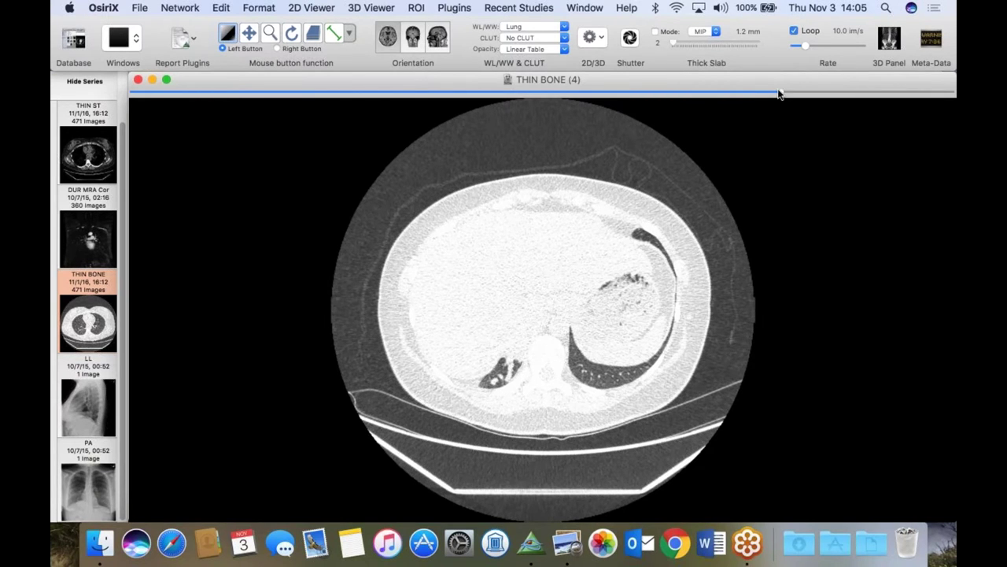
drag(782, 94, 583, 95)
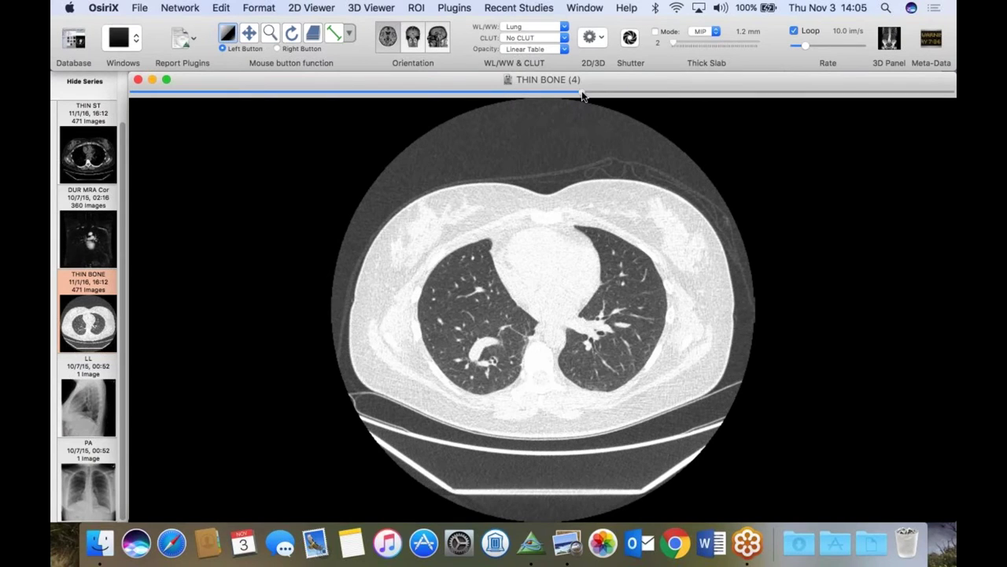
scroll(494, 366, down, 1)
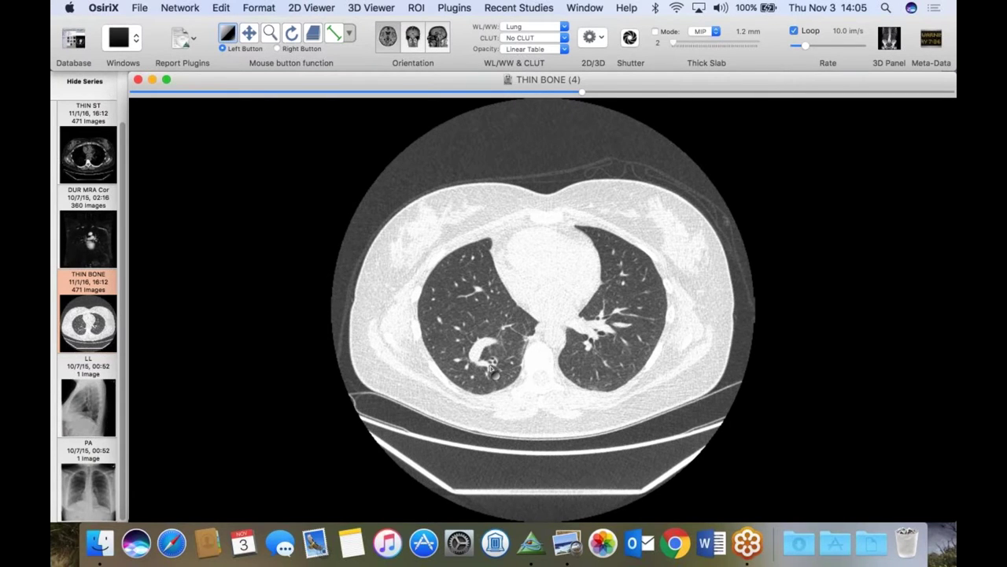
scroll(489, 368, up, 3)
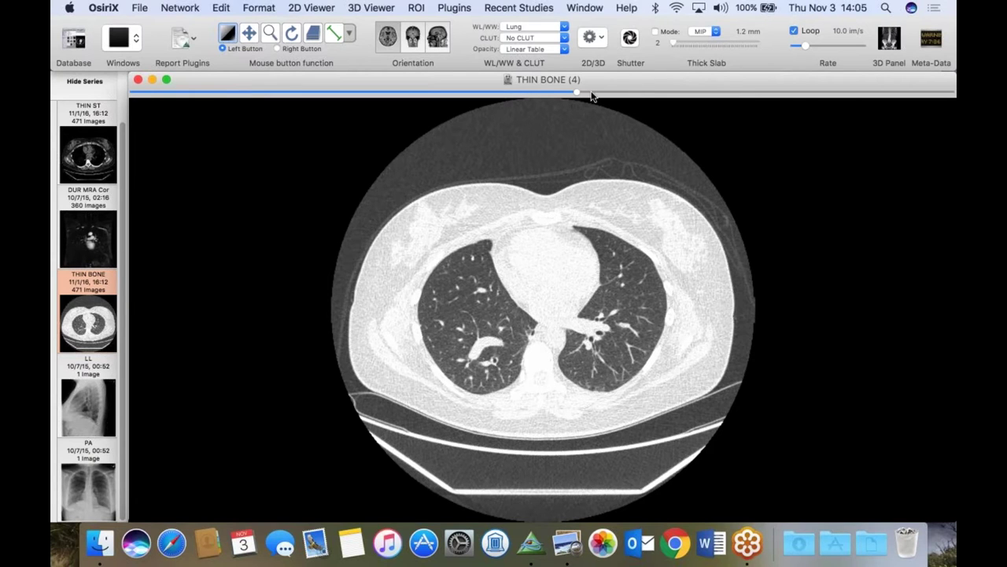
- Examine the bronchi and vessels of the right lung from the hilum down to the liver dome in the THIN BONE series
drag(580, 93, 518, 88)
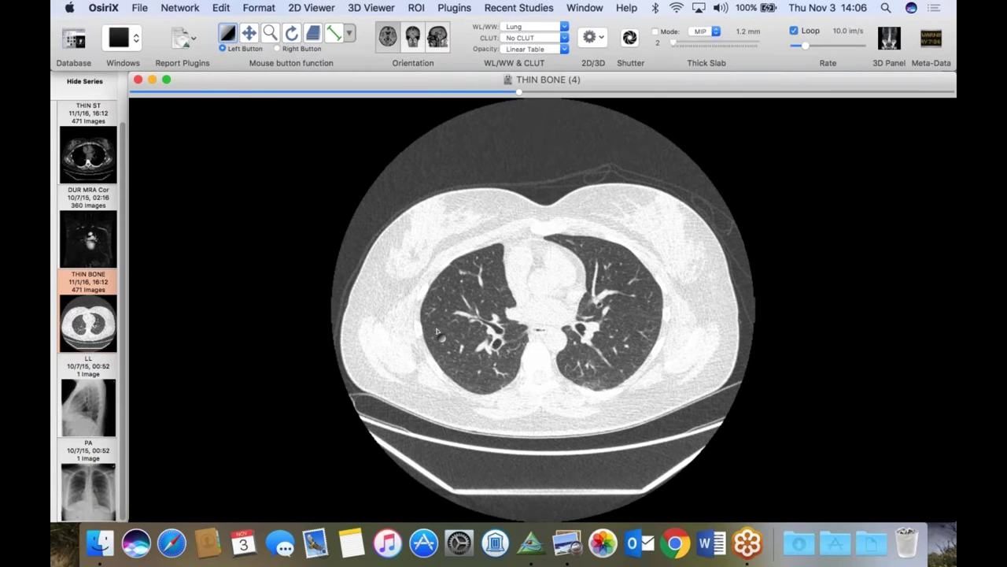
scroll(493, 321, up, 2)
scroll(494, 319, down, 10)
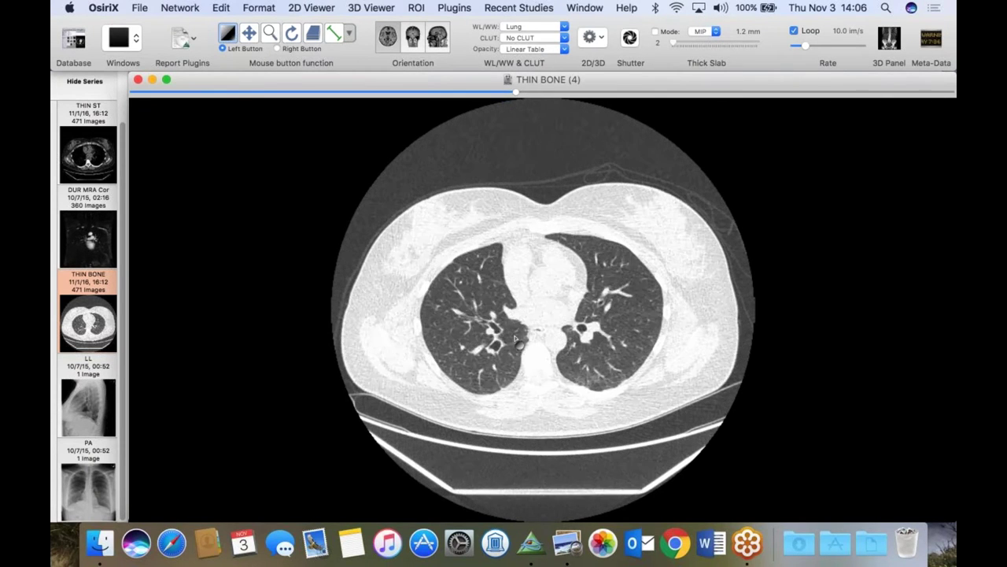
scroll(494, 320, down, 12)
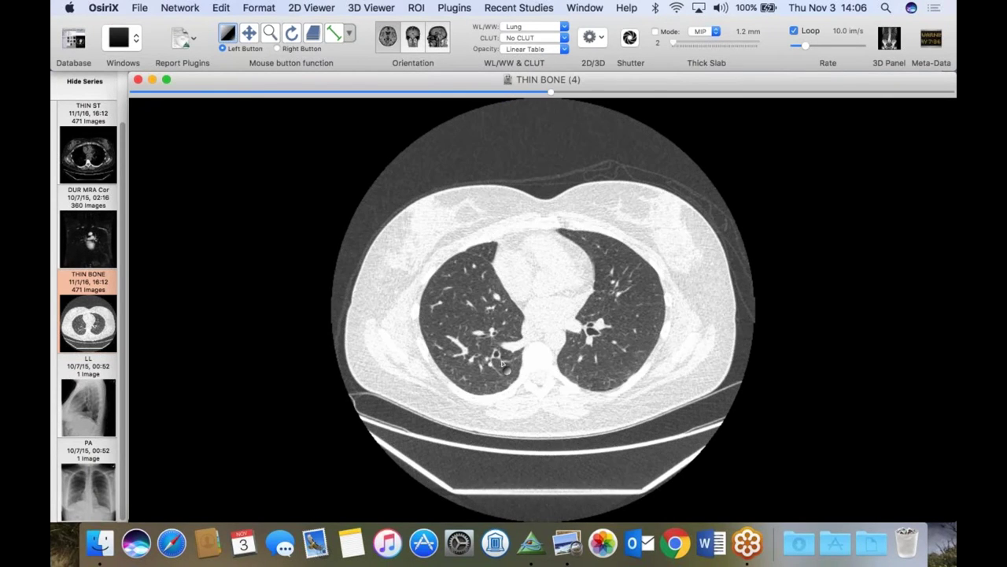
scroll(496, 361, up, 15)
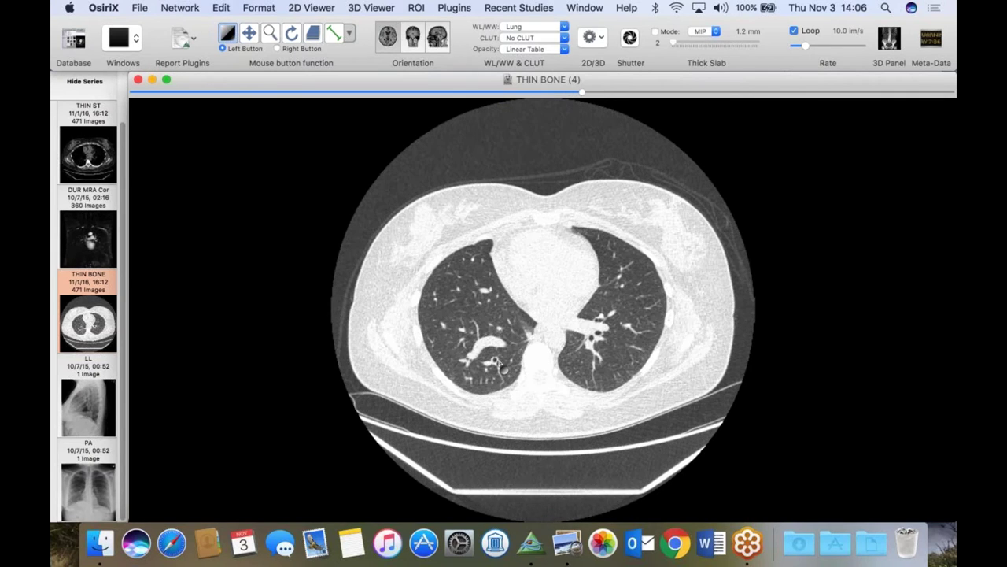
scroll(495, 358, up, 5)
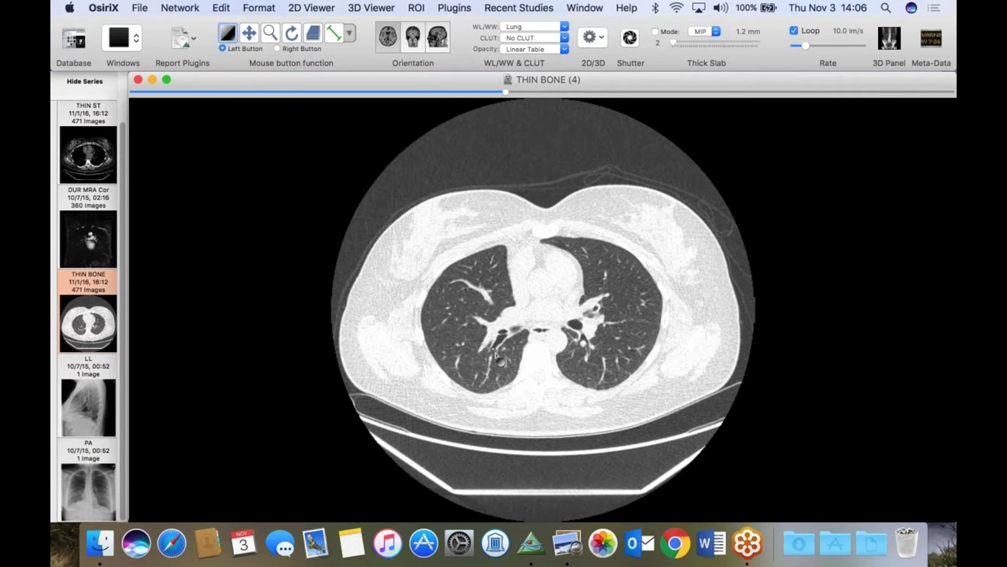
scroll(497, 358, down, 14)
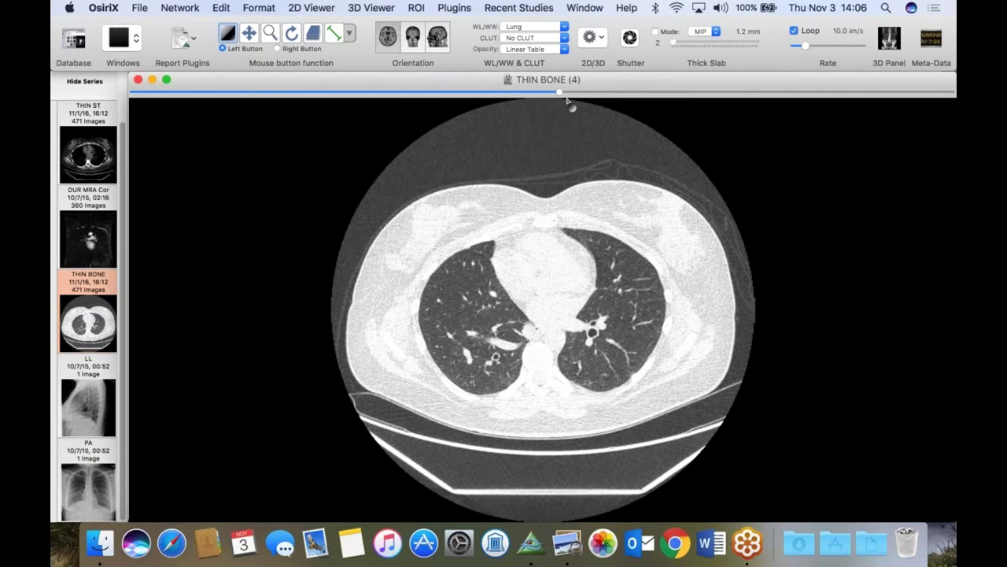
drag(564, 94, 607, 109)
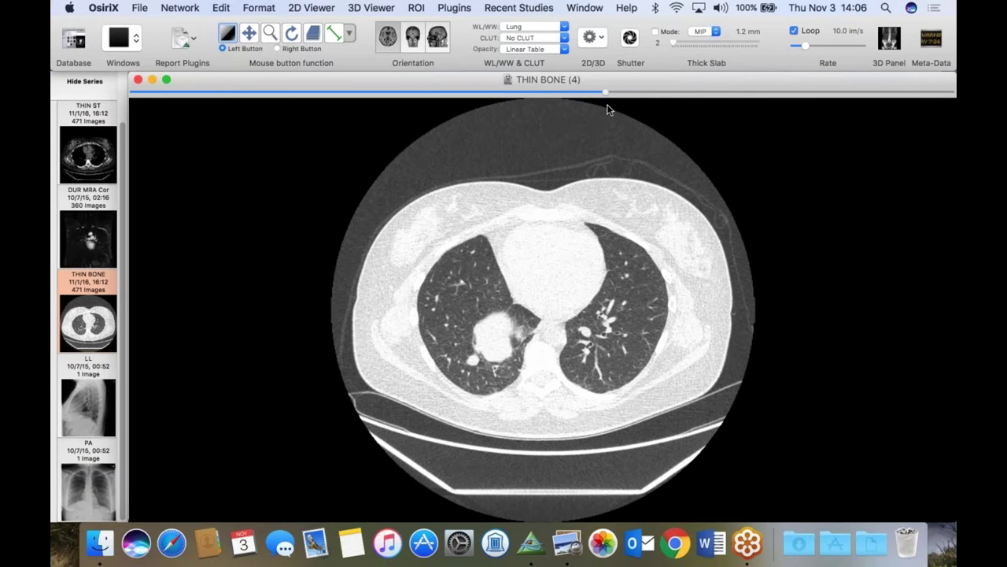
- Open the DUR MRA Cor series and advance through the coronal slices from the descending aorta to the heart
click(92, 241)
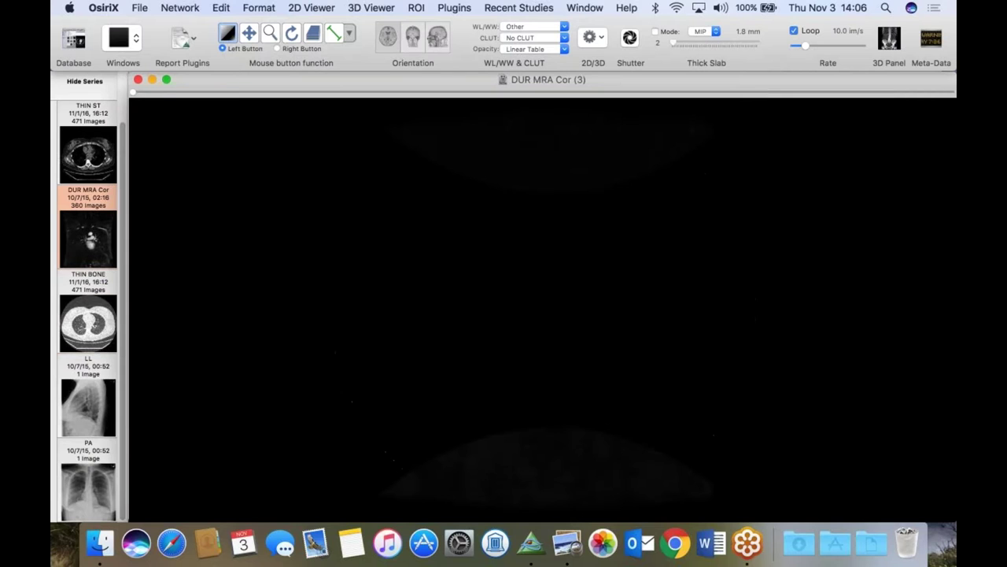
drag(133, 93, 440, 123)
drag(485, 288, 486, 286)
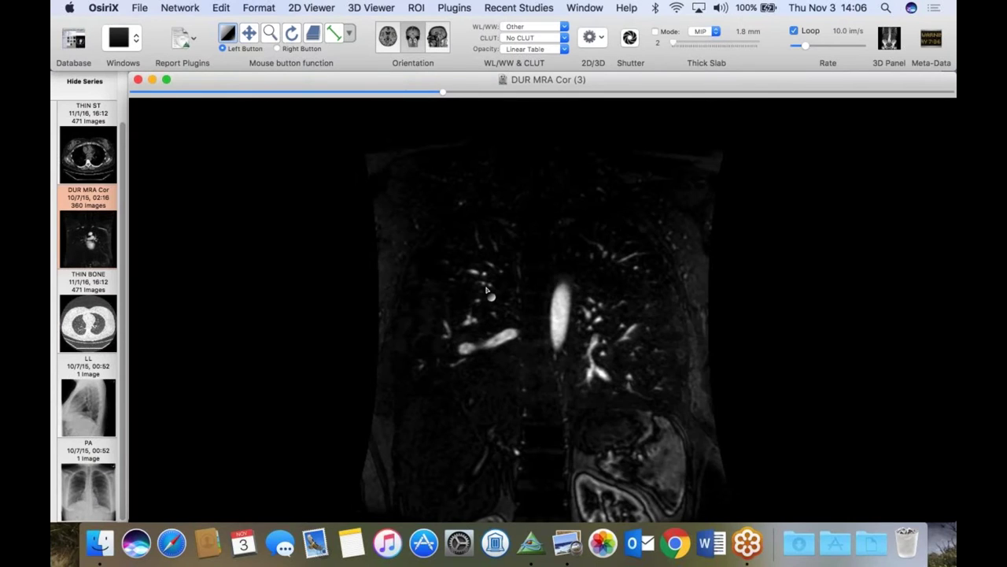
drag(453, 133, 561, 131)
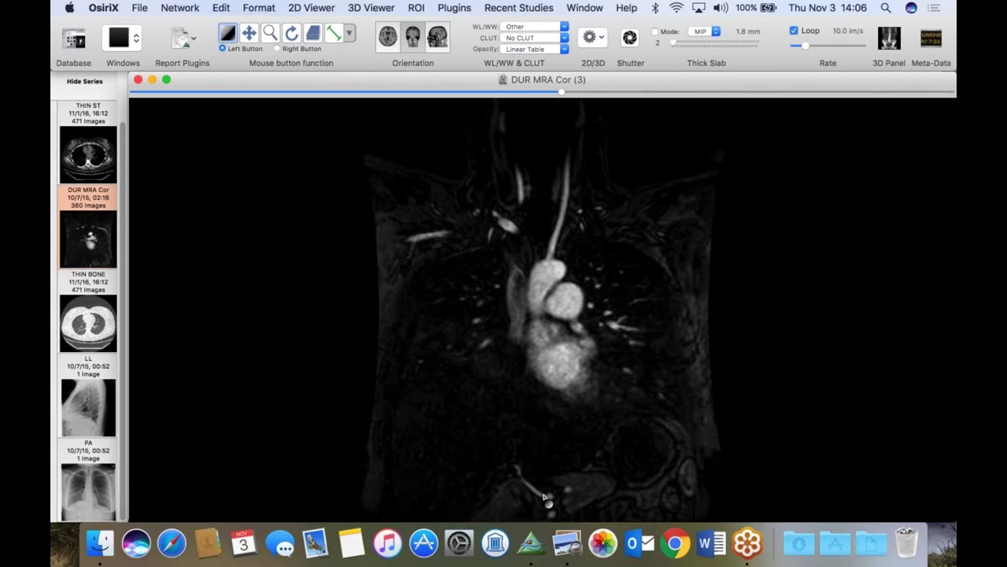
- Examine the ascending aorta and the anterior heart chambers in the coronal MRA slices
scroll(532, 496, down, 2)
scroll(522, 488, up, 6)
scroll(522, 489, down, 15)
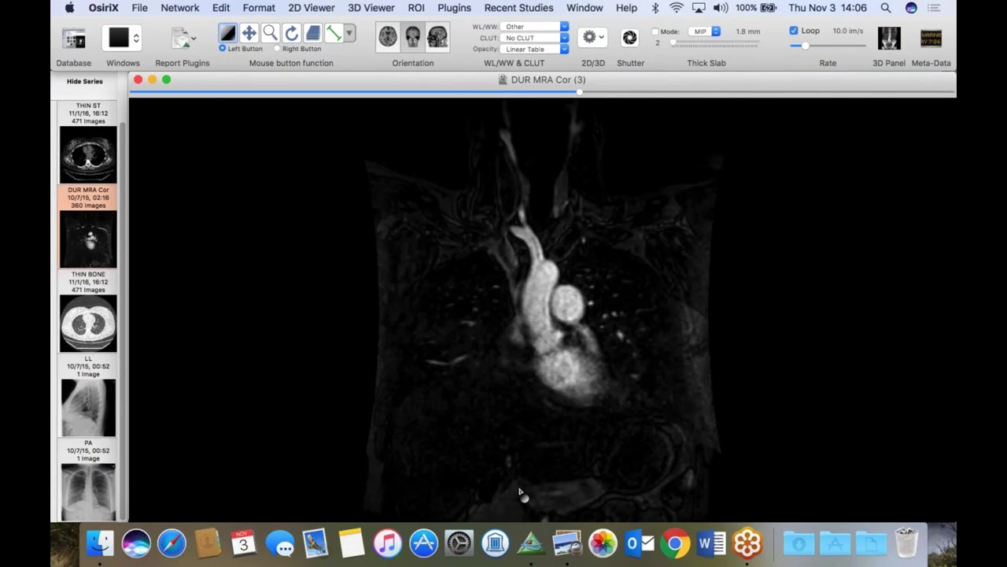
scroll(518, 488, down, 15)
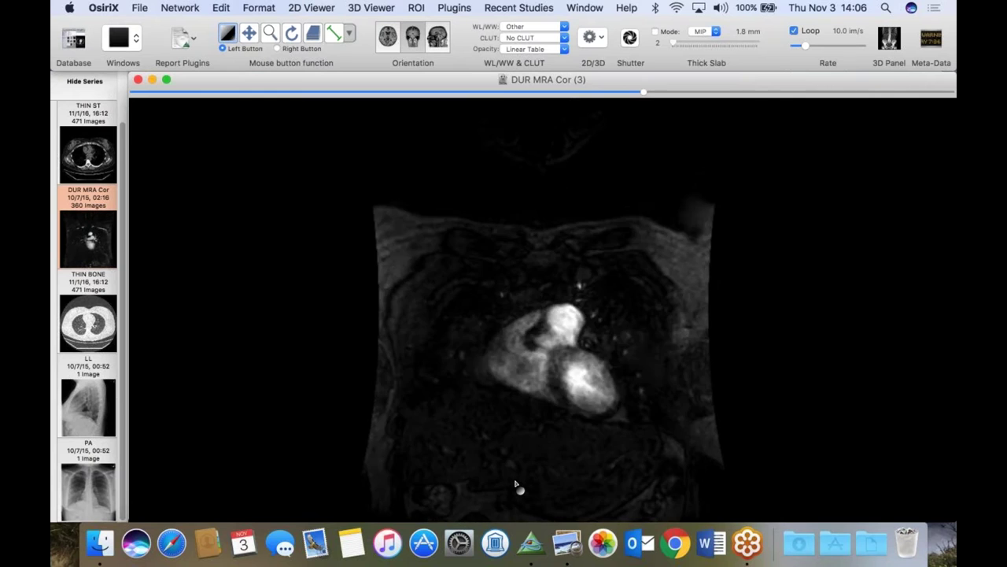
scroll(517, 488, up, 3)
scroll(517, 488, down, 10)
scroll(517, 488, up, 6)
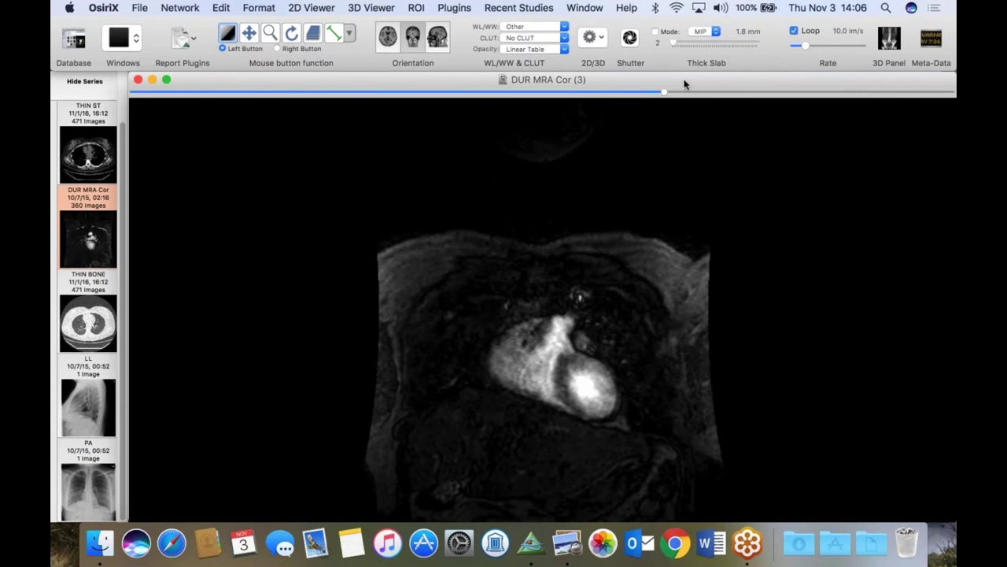
- Return to the posterior coronal MRA slices and trace the abnormal right lower lung vessel forward to the level of the left atrium
drag(663, 93, 371, 89)
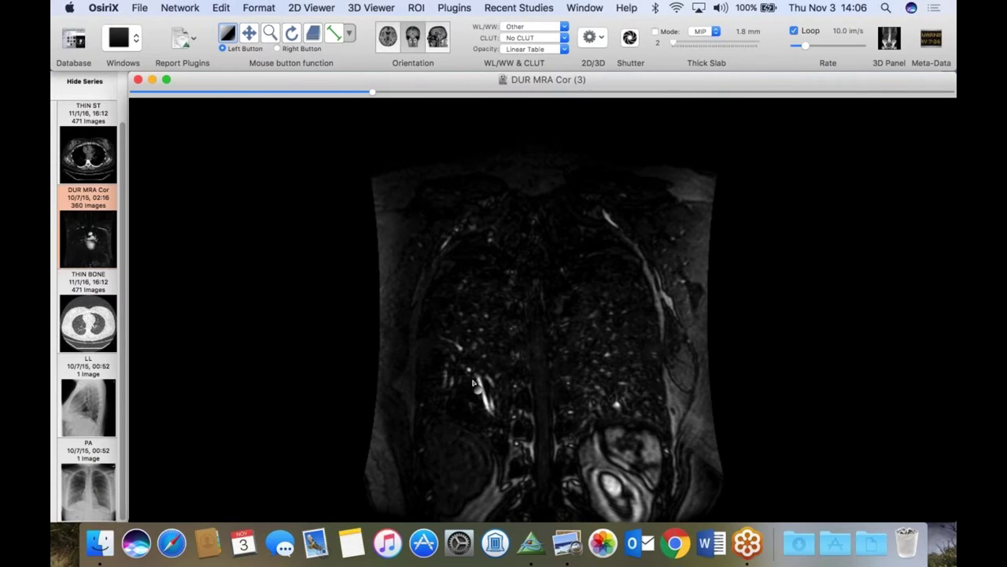
scroll(483, 399, down, 3)
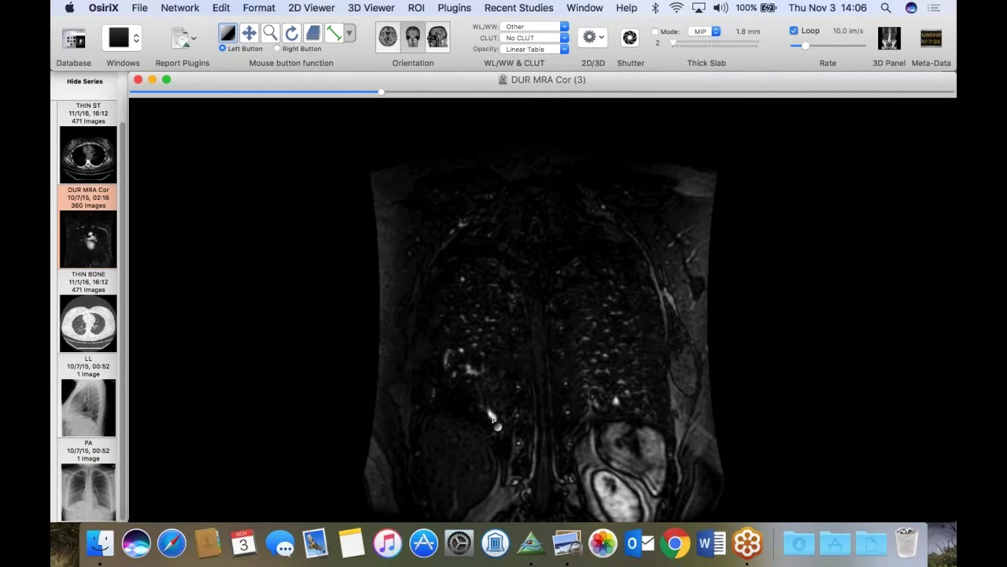
scroll(492, 419, down, 8)
scroll(514, 454, down, 10)
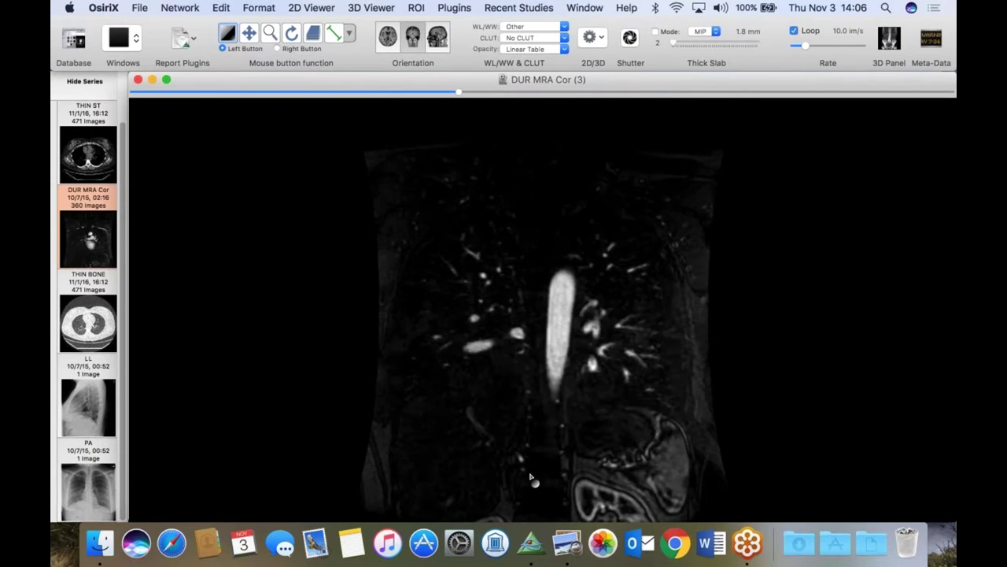
scroll(531, 478, down, 4)
scroll(535, 492, down, 9)
scroll(543, 502, down, 6)
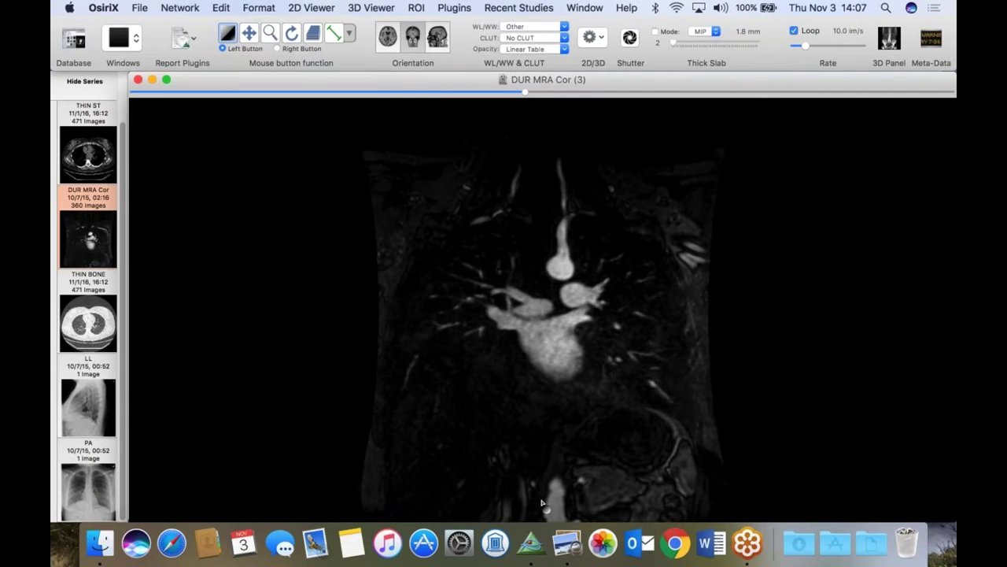
scroll(551, 492, up, 5)
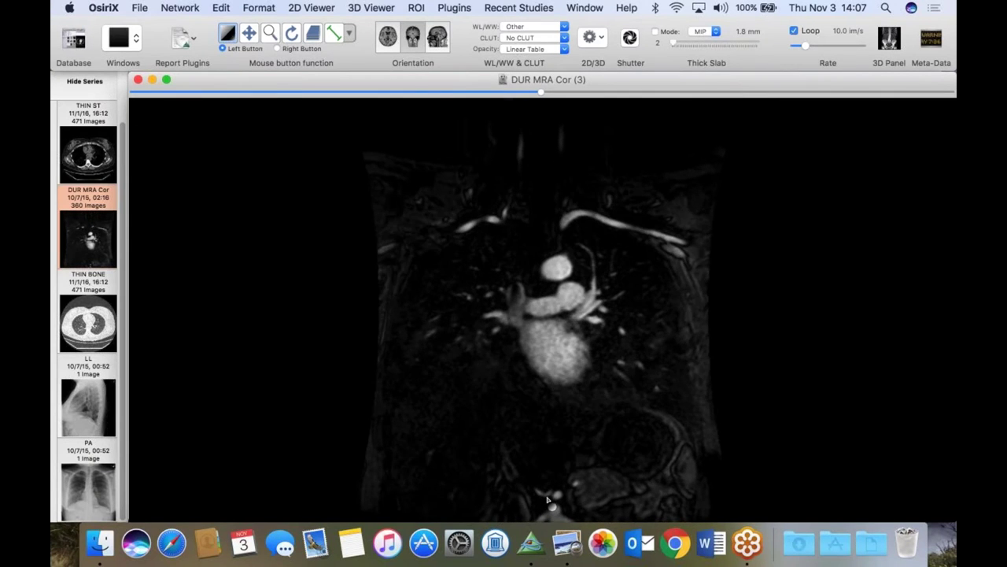
- Reslice the DUR MRA Cor series in the axial orientation and go to the upper abdominal slices at the level of the left kidney
click(386, 37)
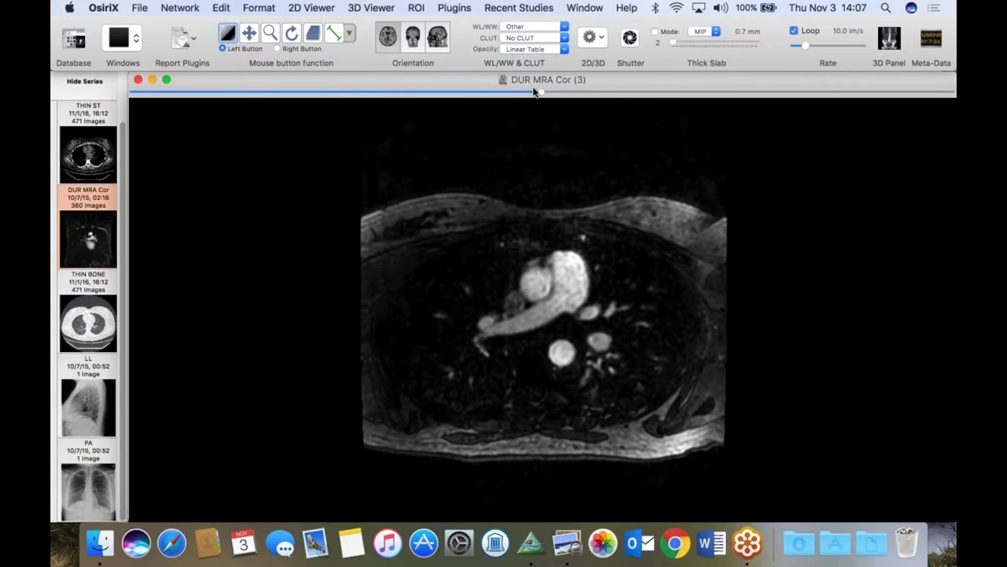
drag(540, 92, 905, 176)
scroll(543, 322, down, 1)
scroll(557, 322, up, 4)
scroll(555, 324, up, 2)
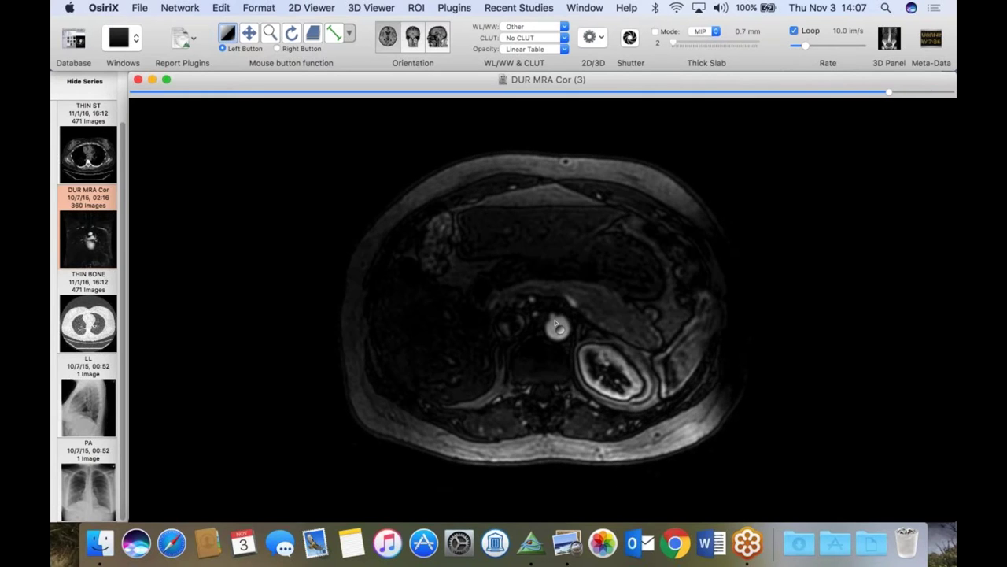
- Trace the small abnormal vessel beside the abdominal aorta upward through the axial slices to the right lung base
scroll(551, 325, up, 10)
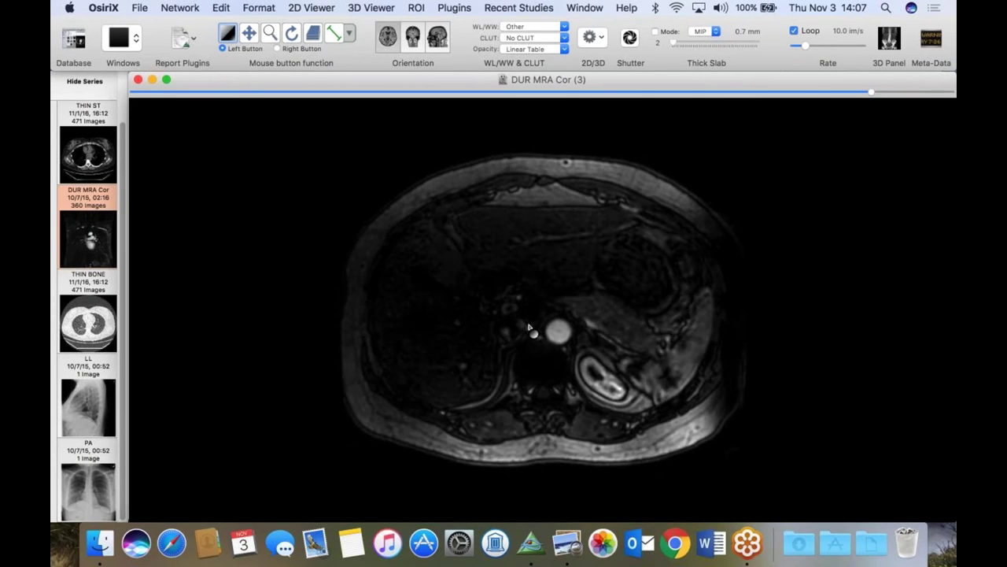
scroll(530, 326, up, 15)
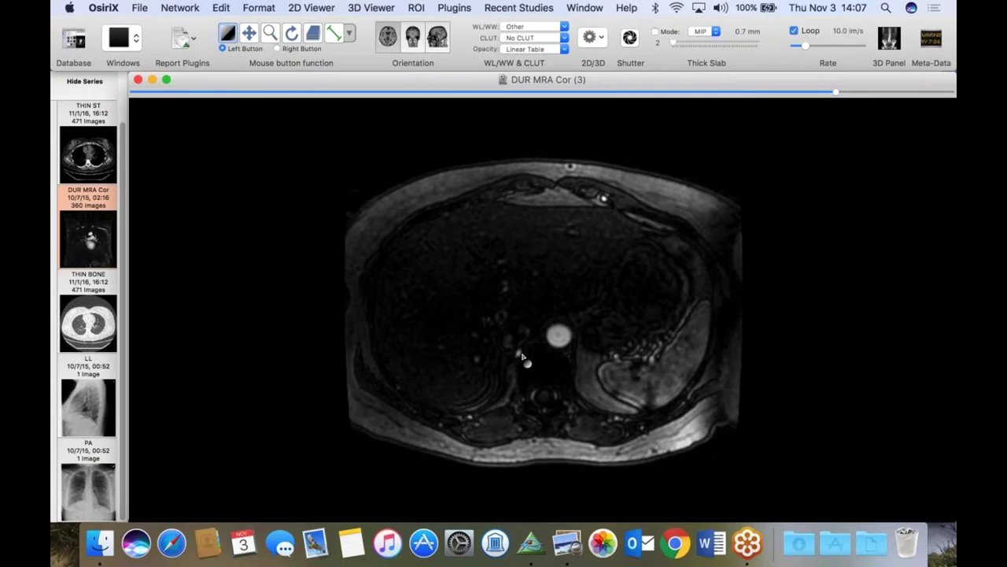
scroll(519, 368, up, 12)
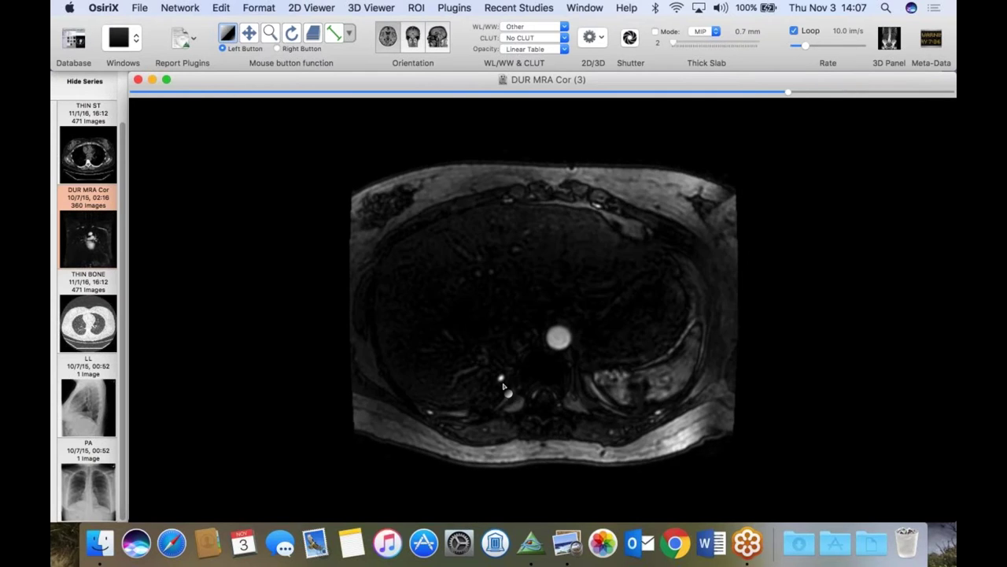
scroll(499, 407, up, 16)
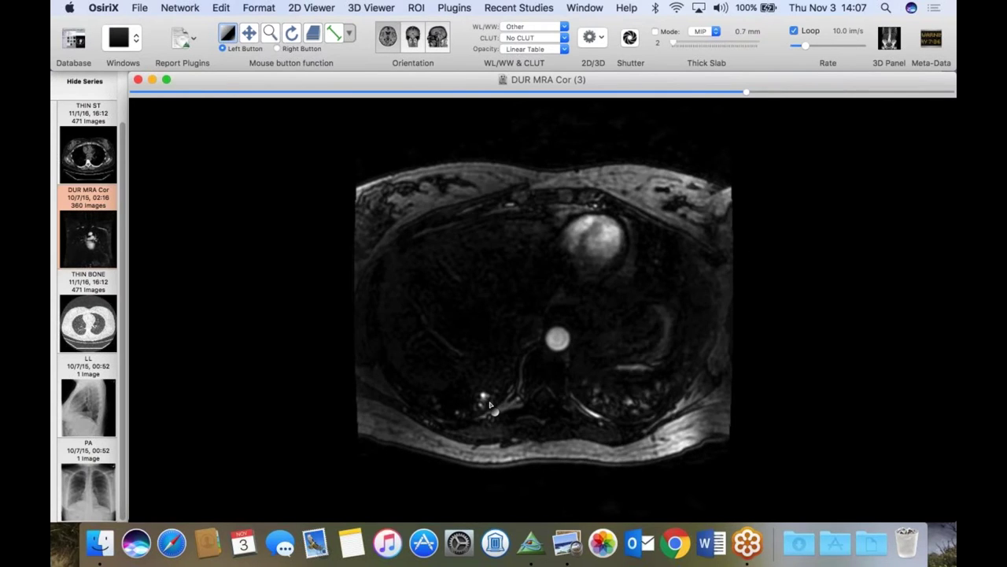
- Follow the right lower lung vessels upward in the axial slices and examine where the large vessel joins the left atrium
scroll(486, 405, up, 18)
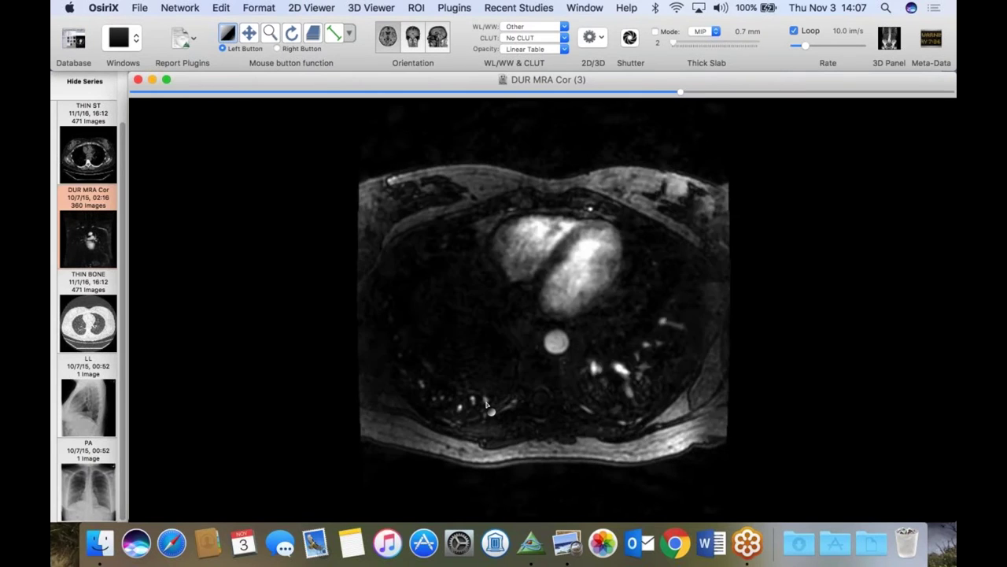
scroll(486, 405, up, 14)
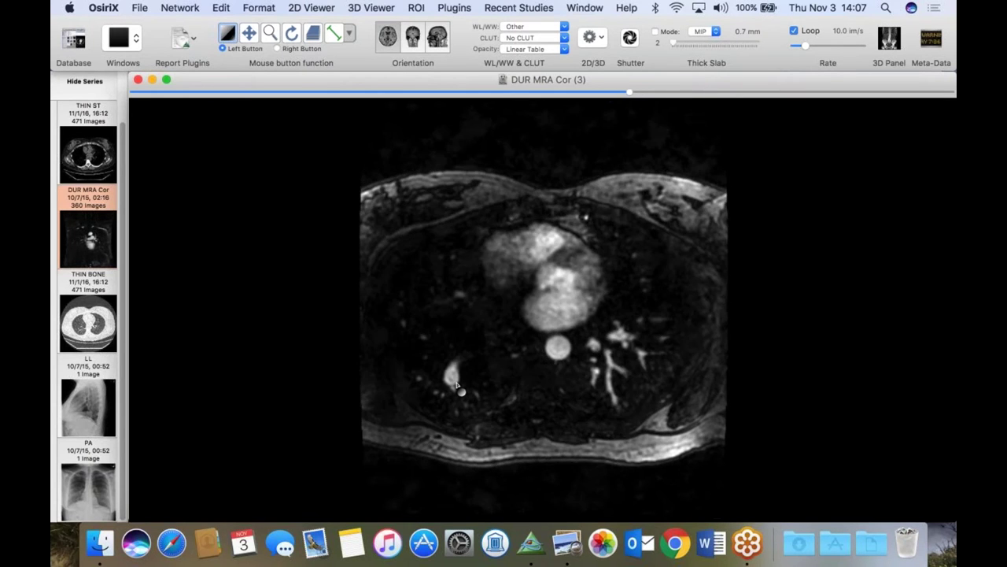
scroll(457, 381, up, 9)
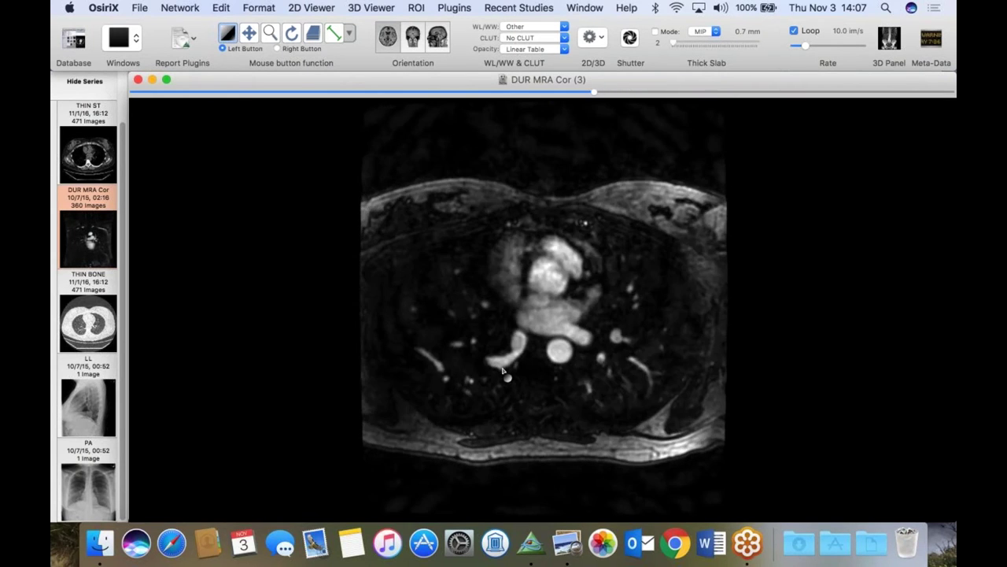
scroll(522, 347, up, 3)
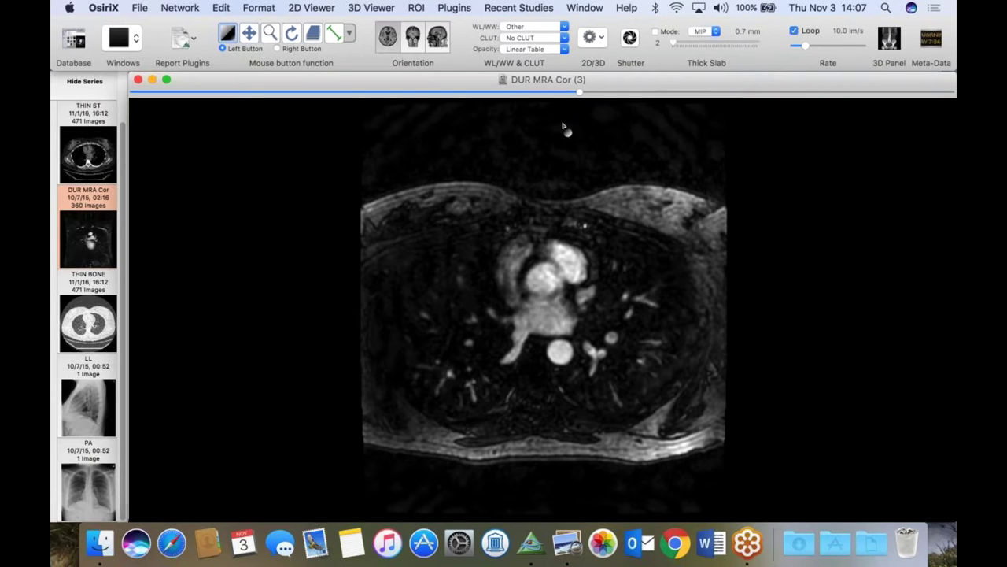
mouse_move(585, 94)
mouse_down()
mouse_move(601, 91)
mouse_move(577, 92)
mouse_up()
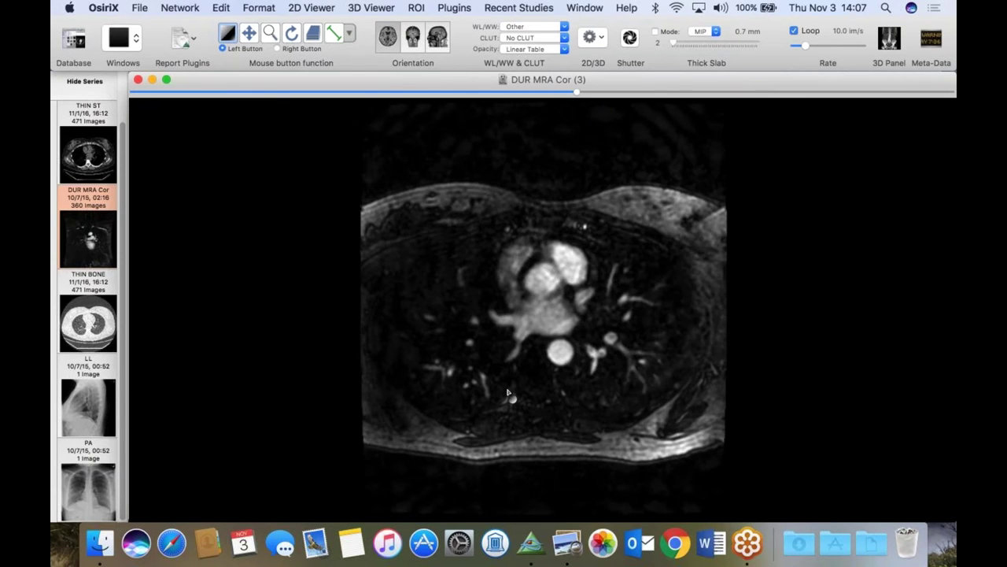
scroll(508, 394, down, 3)
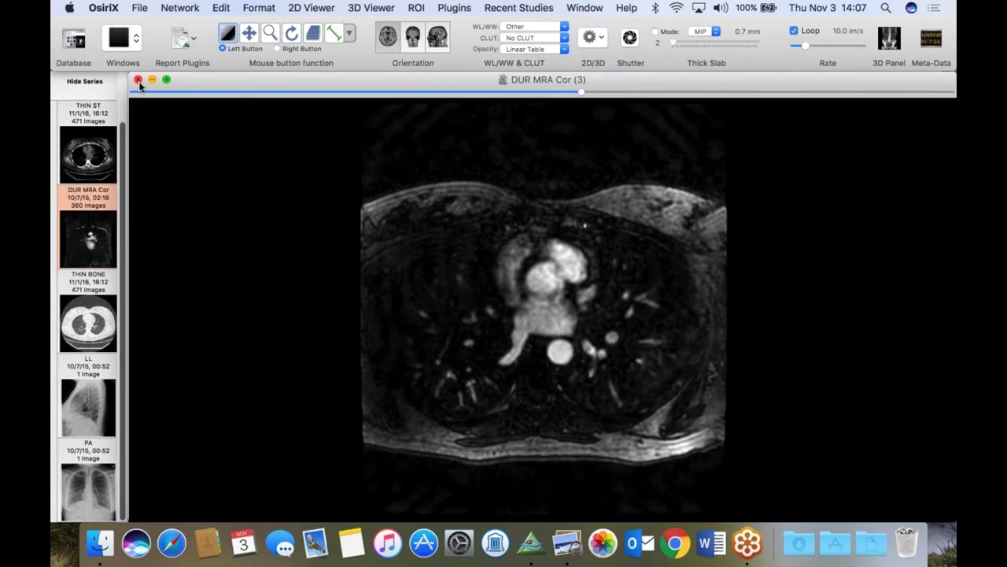
key(XF86AudioRaiseVolume)
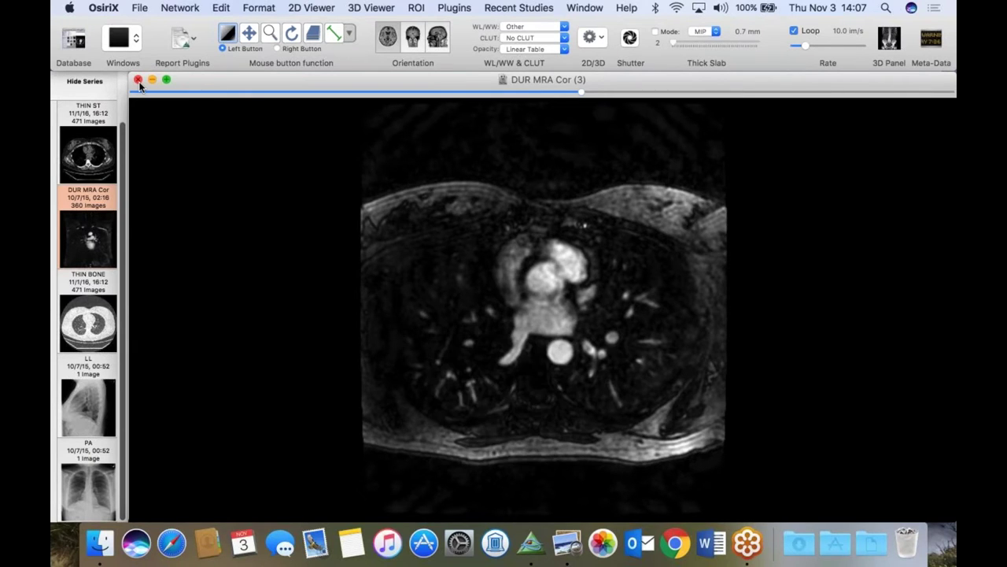